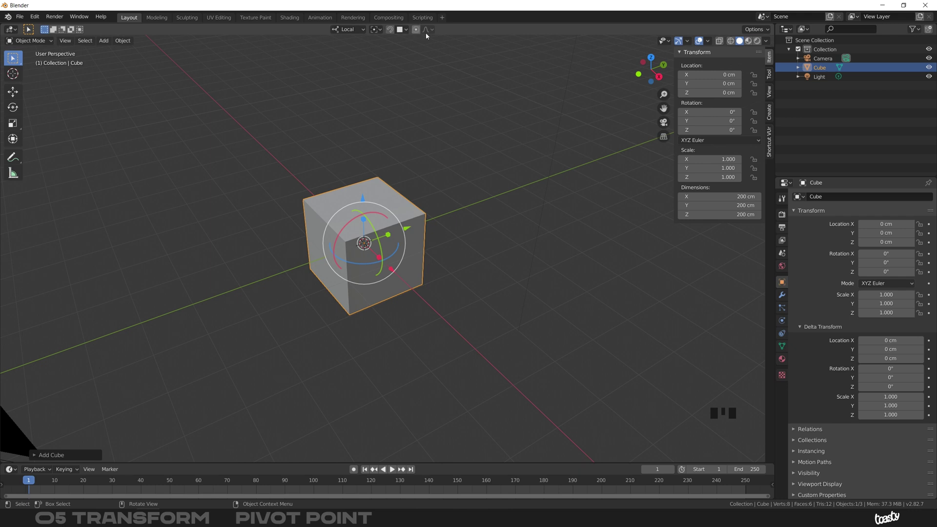
Step: Duplicate the cube and place the copy behind and above the original, at about X -22, Y 267, Z 226 cm
left_click(352, 28)
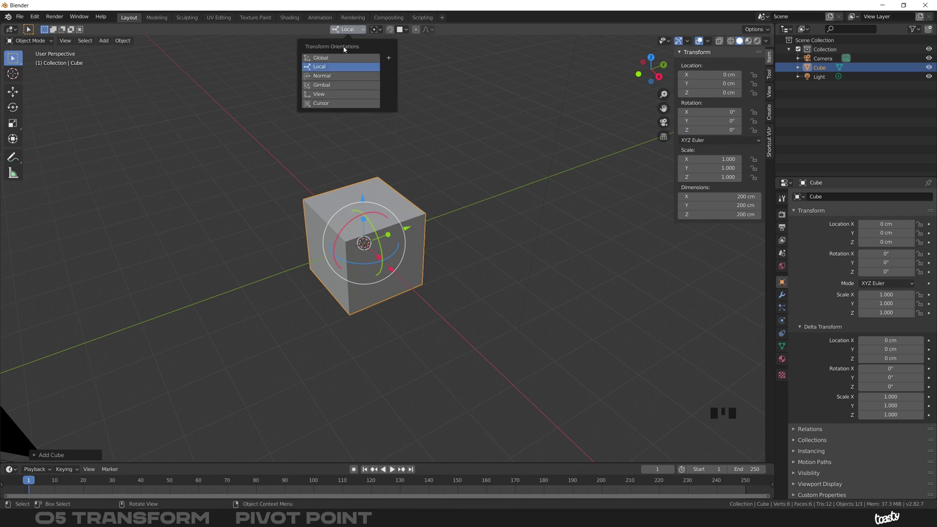
left_click(377, 29)
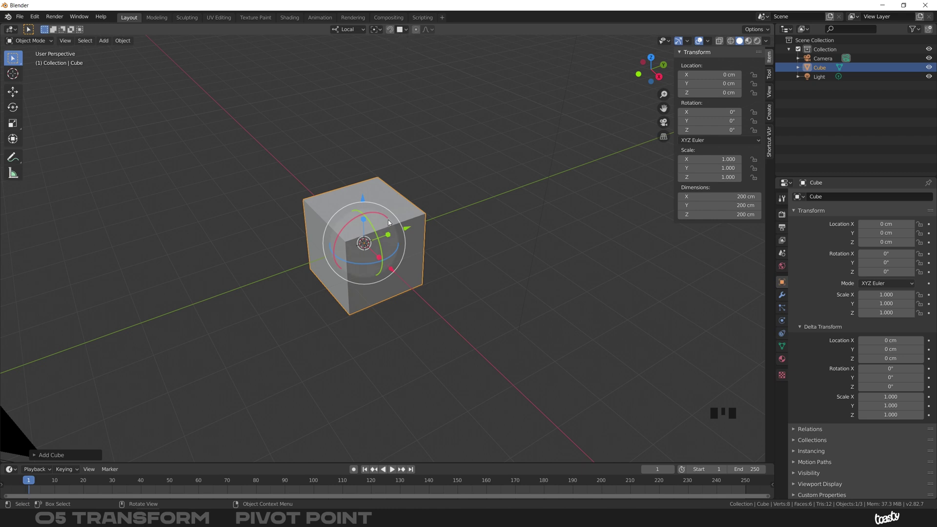
middle_click_drag(390, 215, 367, 283, "ctrl")
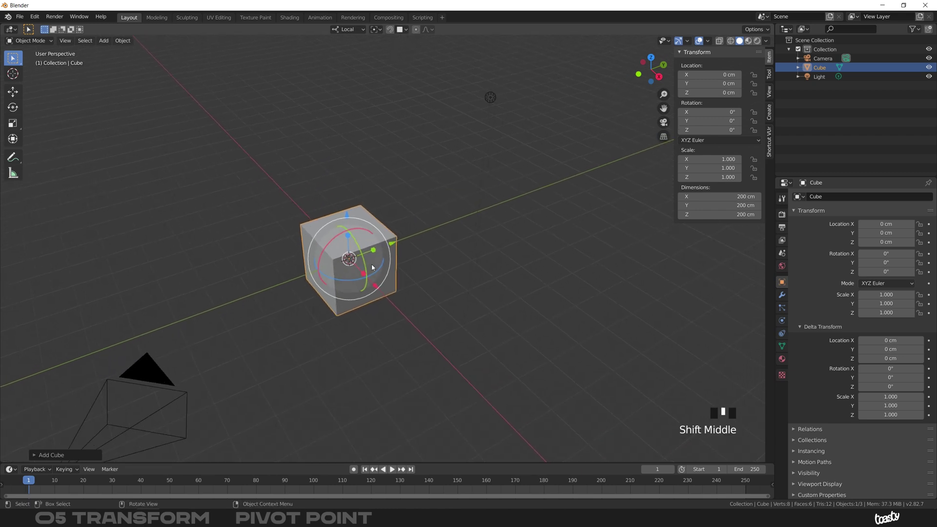
key("shift+d")
left_click(414, 235)
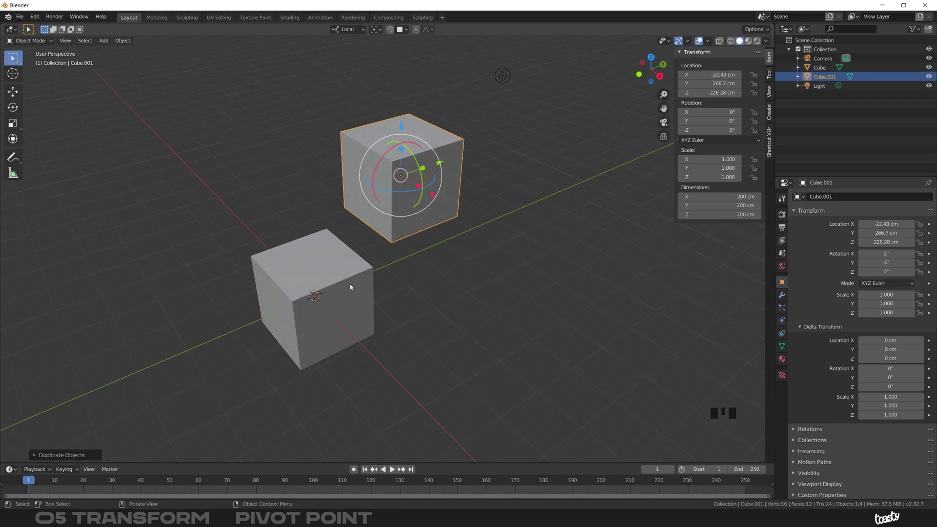
Step: Move both cubes together, the original to about X -52, Y -31, Z 36 cm, and set the pivot point to Bounding Box Center
left_click(330, 267, "shift")
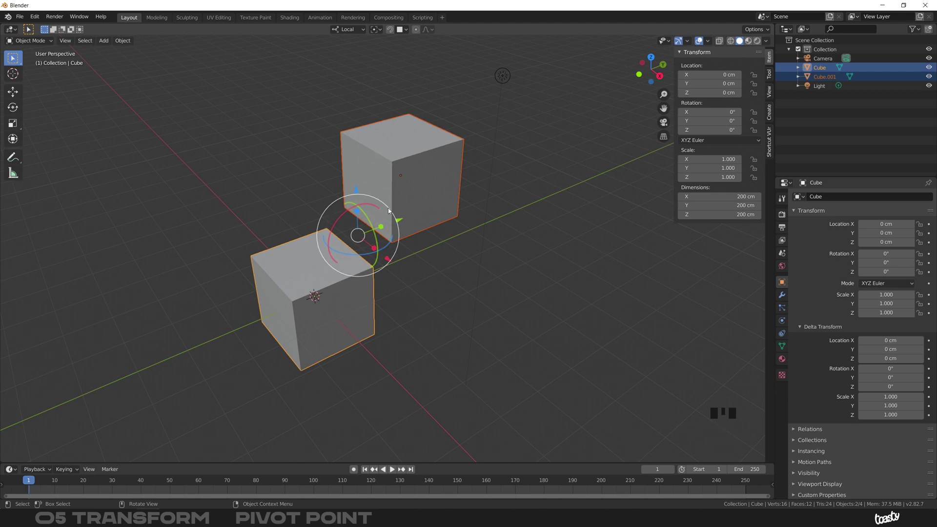
left_click_drag(393, 224, 398, 224)
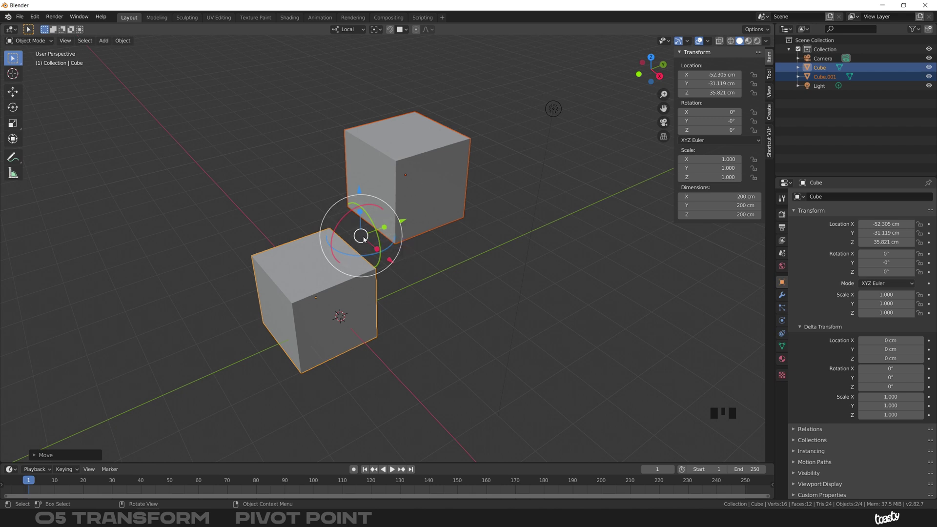
left_click(378, 31)
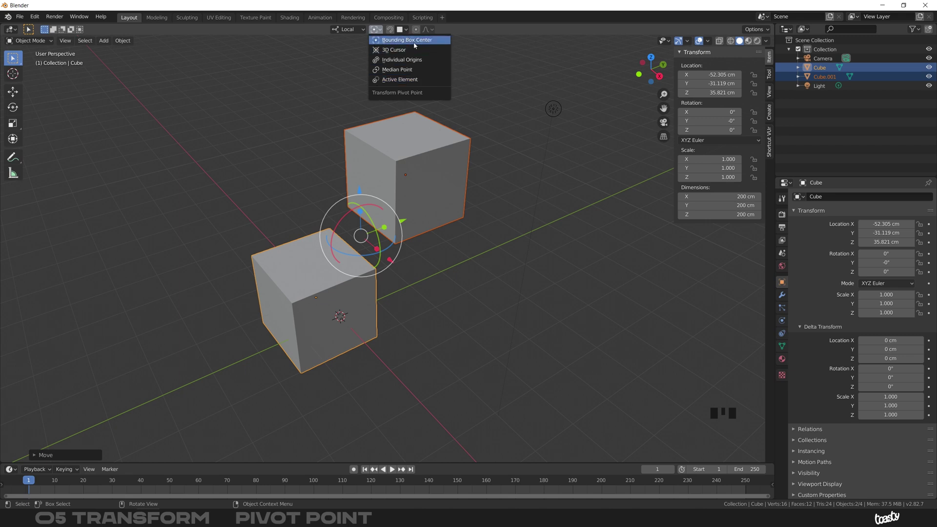
left_click(434, 41)
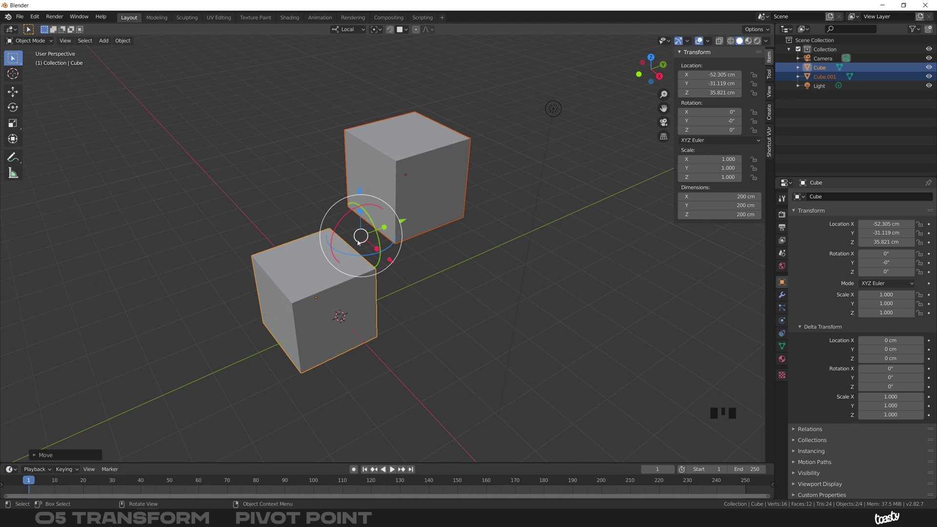
Step: Move the original cube away from its copy to about X -599, Y -378, Z 424 cm, and select both cubes
left_click(412, 180)
middle_click_drag(412, 181, 403, 210, "shift")
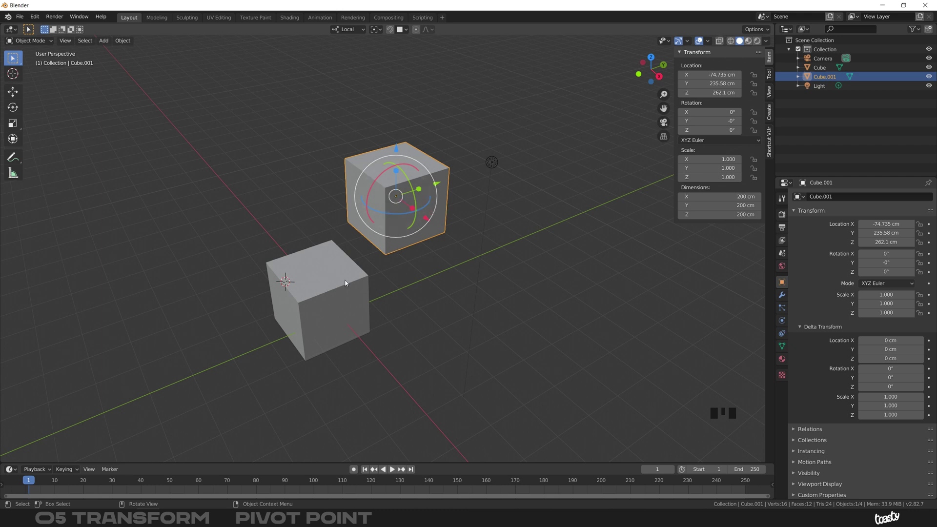
left_click(321, 291)
left_click(377, 231, "shift")
left_click(320, 307)
middle_click_drag(320, 307, 352, 273, "ctrl")
key("g")
left_click(251, 176)
left_click(418, 204, "shift")
middle_click_drag(418, 204, 233, 185)
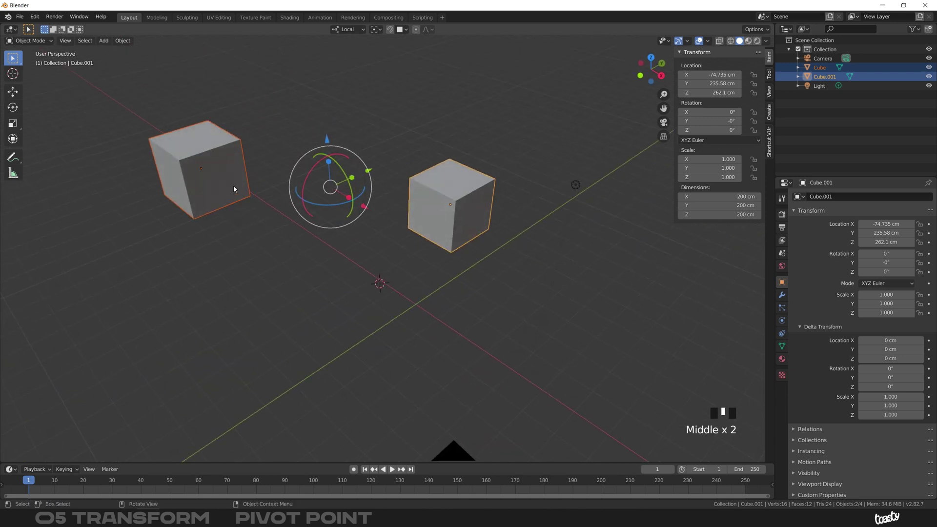
Step: Apply the original cube's location so its origin sits at the world centre, and add the copy to the selection
left_click(233, 185)
key("ctrl+a")
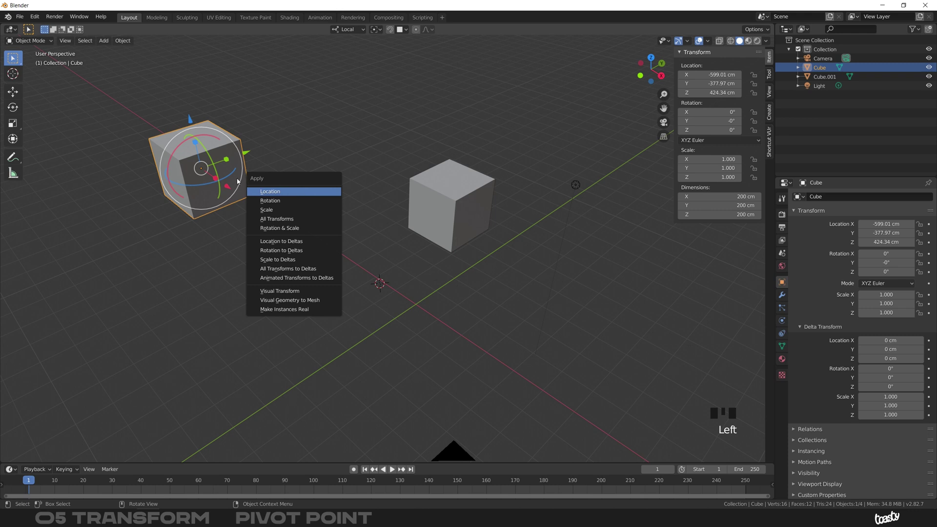
key("ctrl+a")
left_click(292, 191)
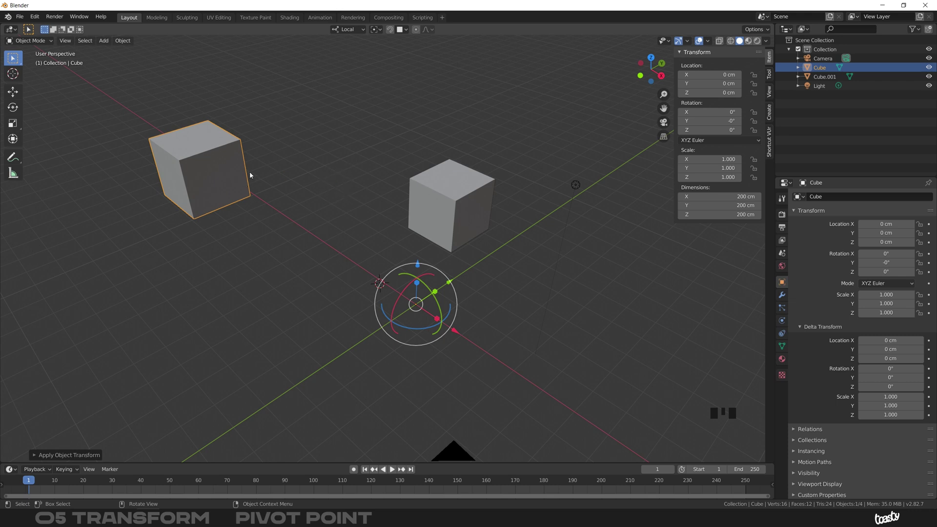
left_click(428, 210, "shift")
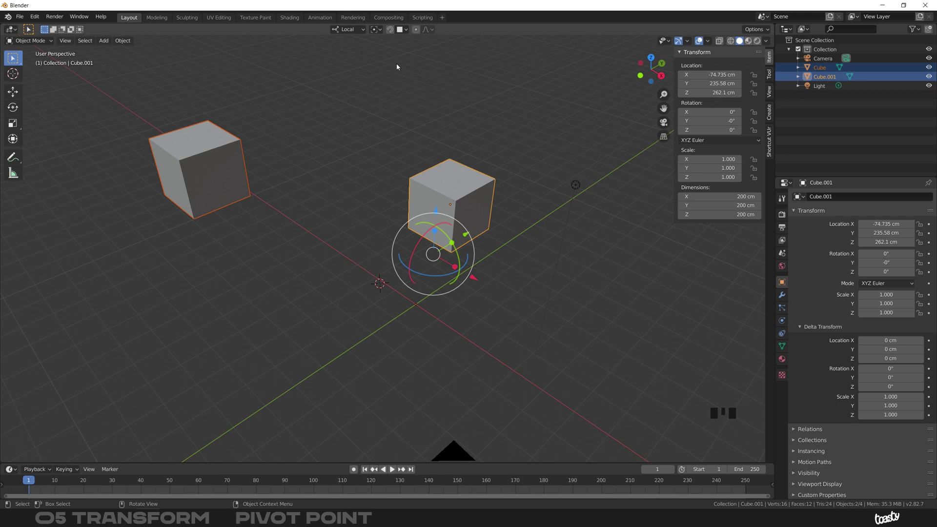
left_click(374, 29)
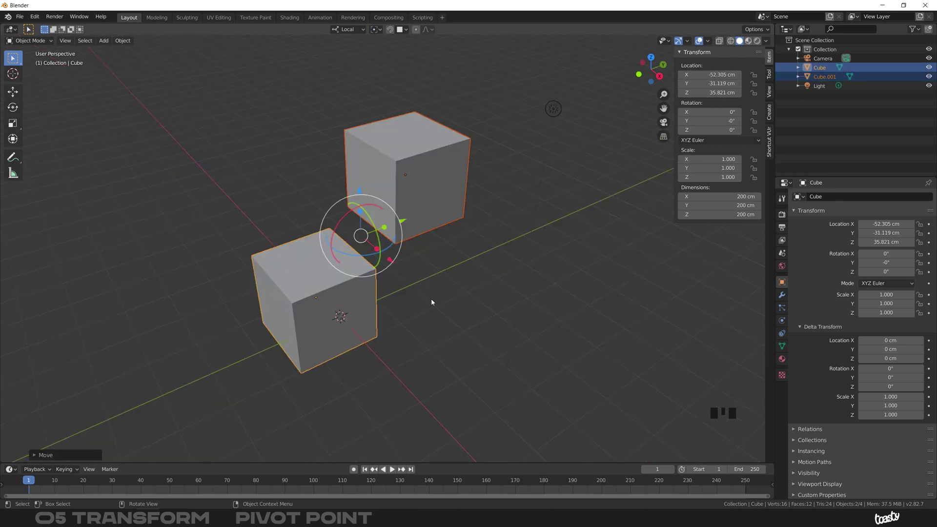
Step: Try rotating both cubes about local Z around their shared pivot point, and cancel the rotation
key("r")
key("z")
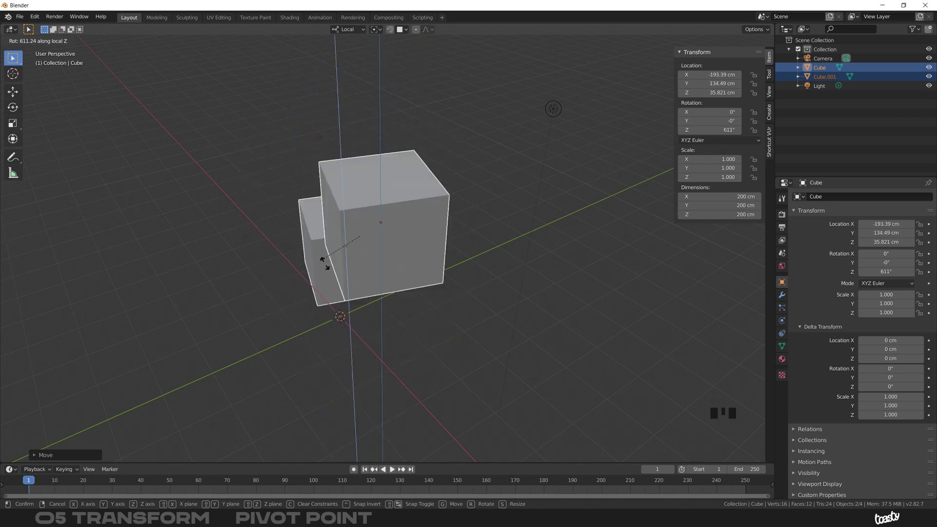
right_click(430, 245)
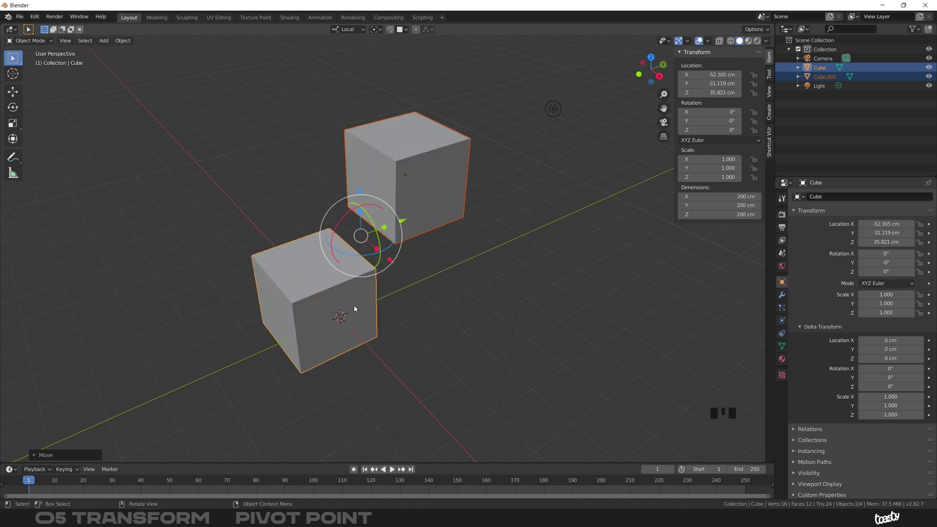
Step: Set the transform pivot point to Individual Origins for both cubes and try rotating them about their local Z axes
left_click(419, 188)
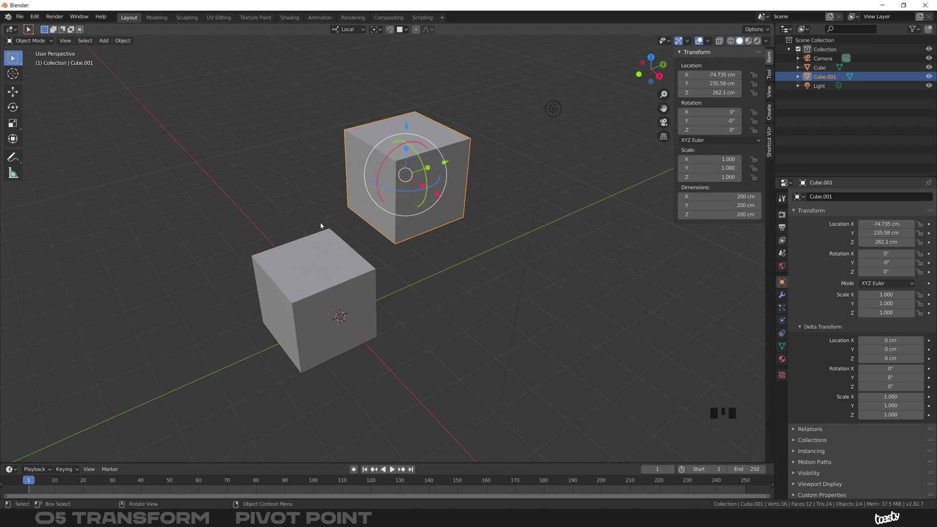
double_click(396, 196)
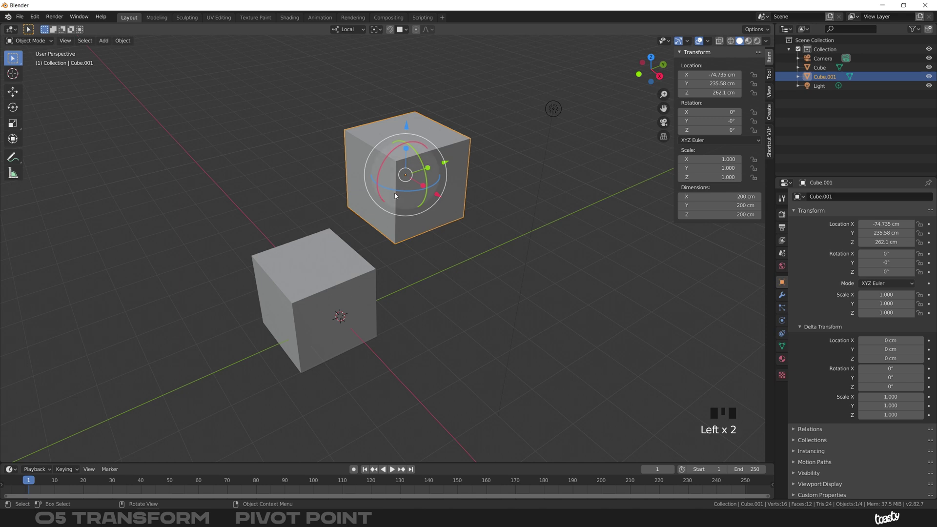
left_click(331, 267, "shift")
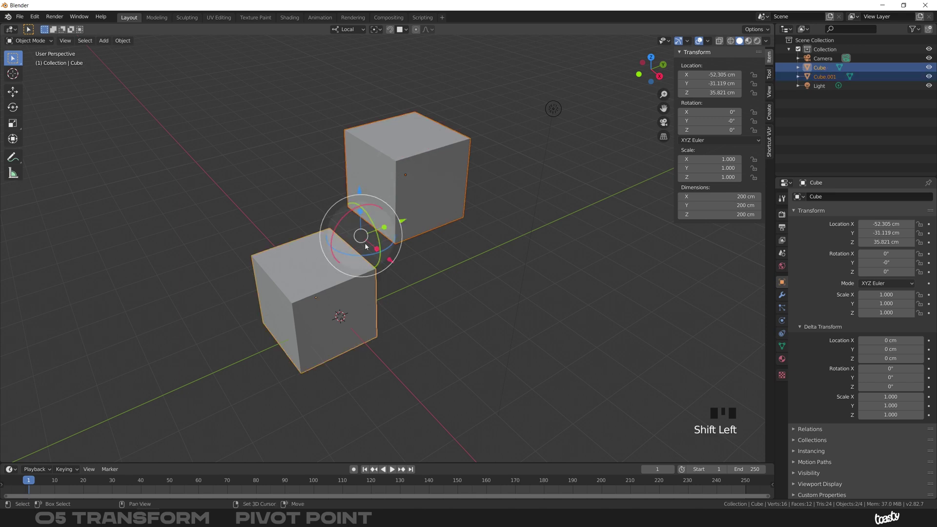
left_click(376, 30)
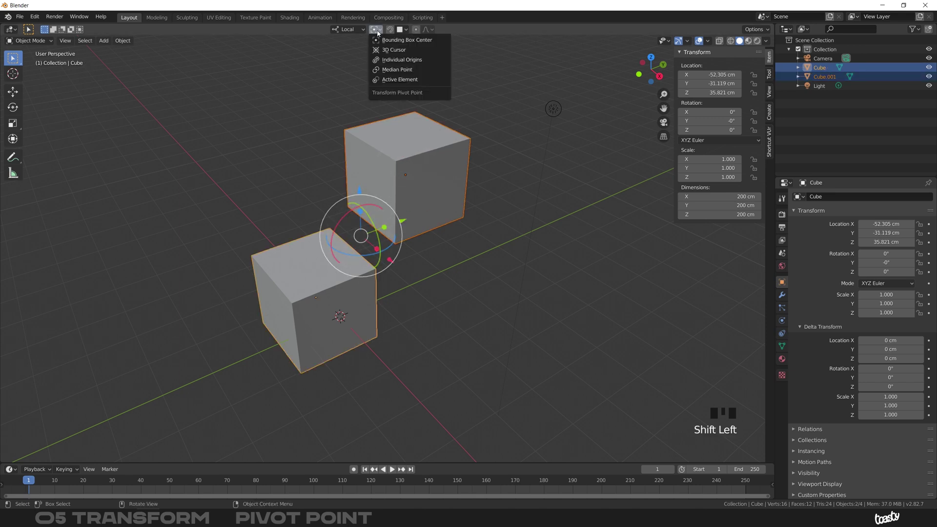
left_click(417, 60)
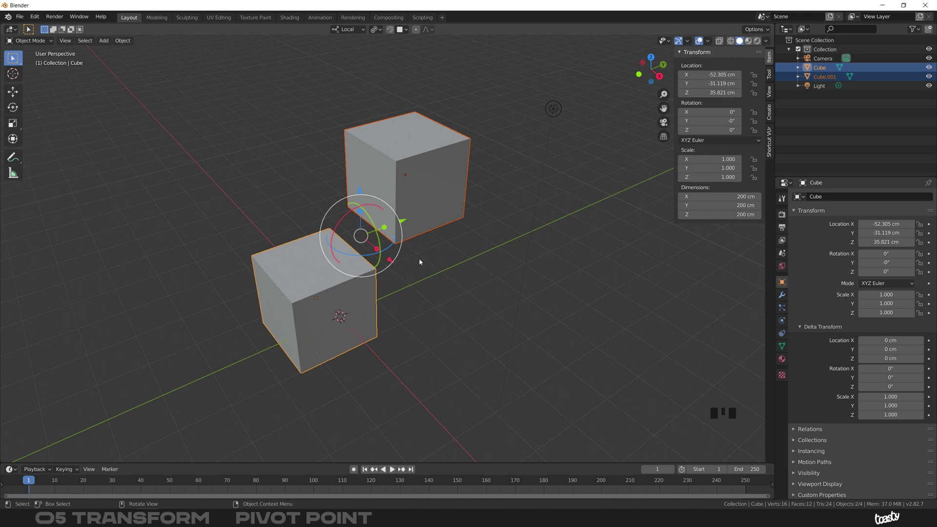
key("r")
key("z")
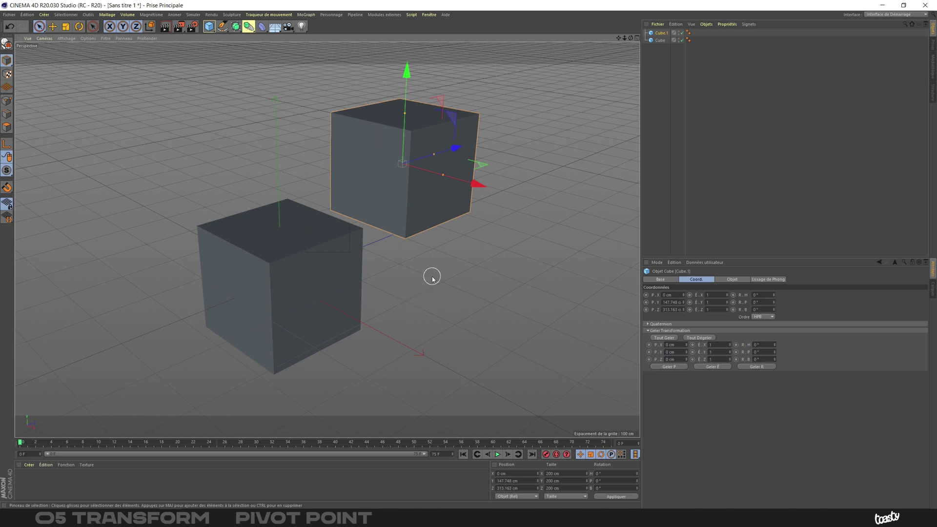
Step: Switch to Cinema 4D and add the front cube to the selection so both cubes are selected
left_click(296, 277, "shift")
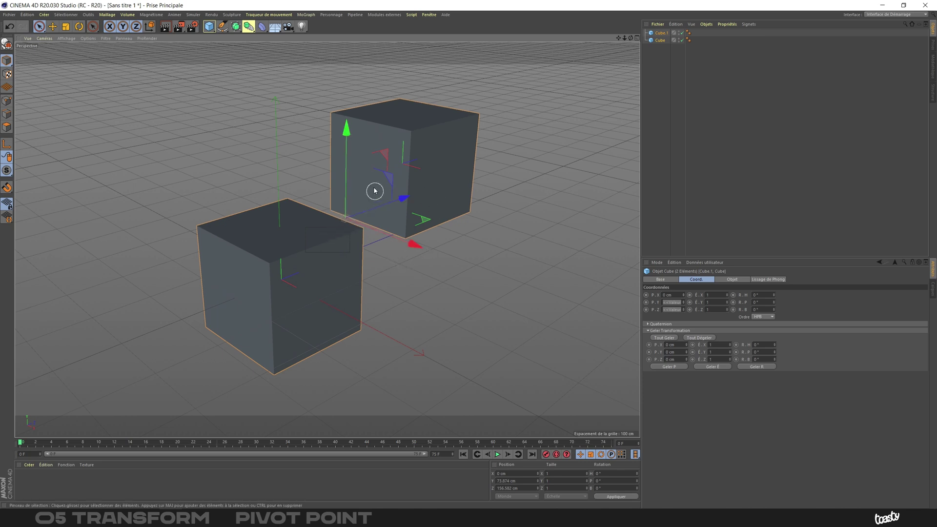
left_click_drag(422, 188, 362, 192, "alt")
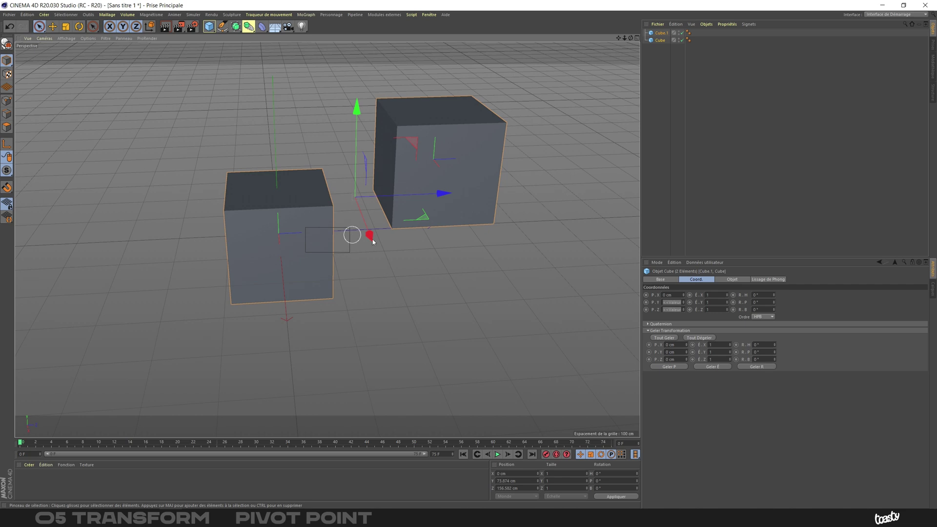
left_click_drag(404, 174, 435, 173, "alt")
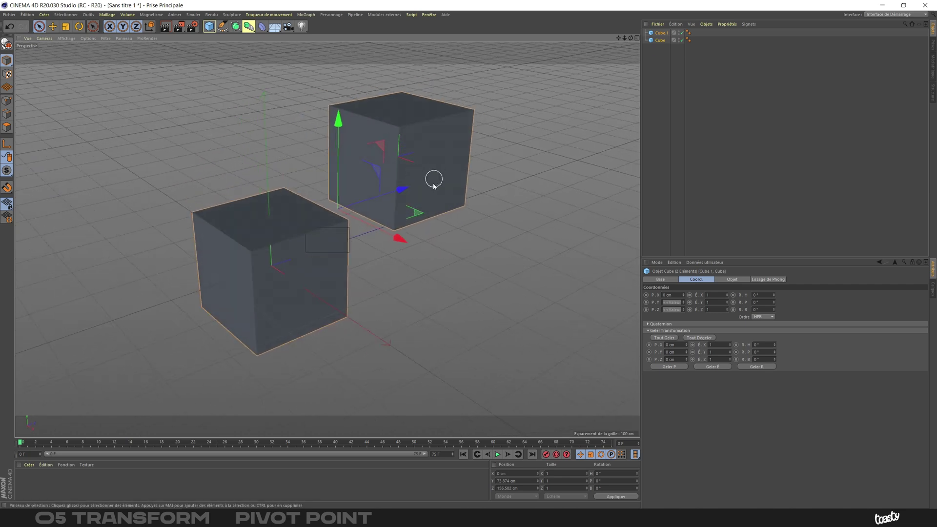
Step: Try rotating both cubes with the Rotate tool around their shared centre, and undo the rotation
key("r")
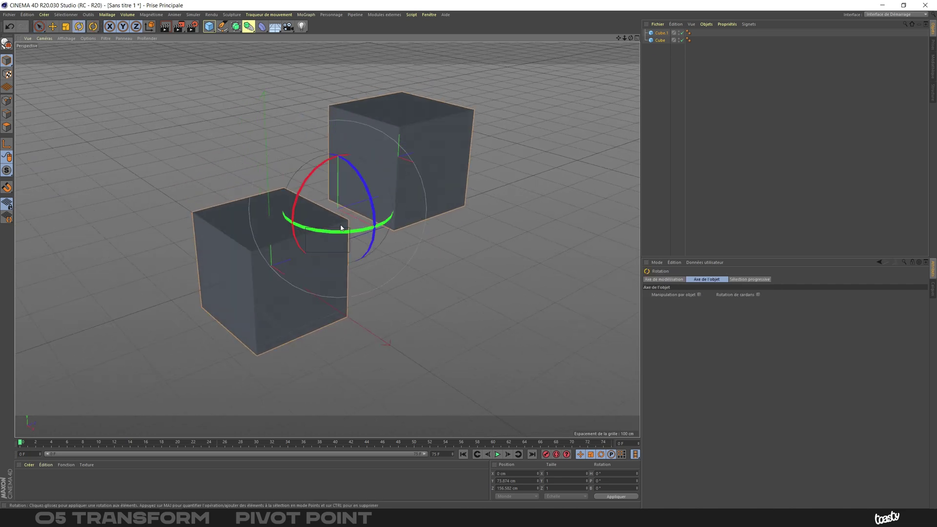
left_click_drag(331, 234, 282, 308)
key("ctrl+z")
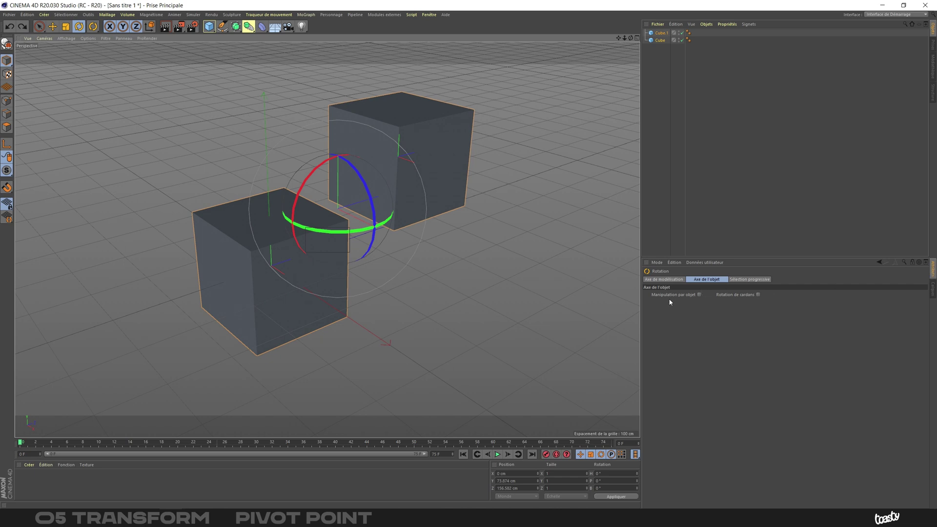
Step: Enable Manipulation par objet for the Rotate tool and rotate each selected cube around its own axis
left_click(699, 295)
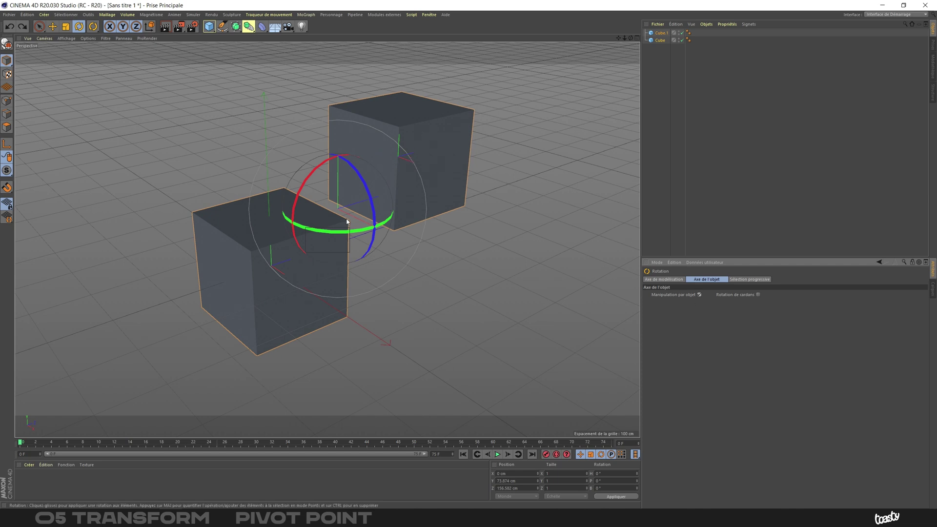
left_click_drag(347, 222, 433, 188)
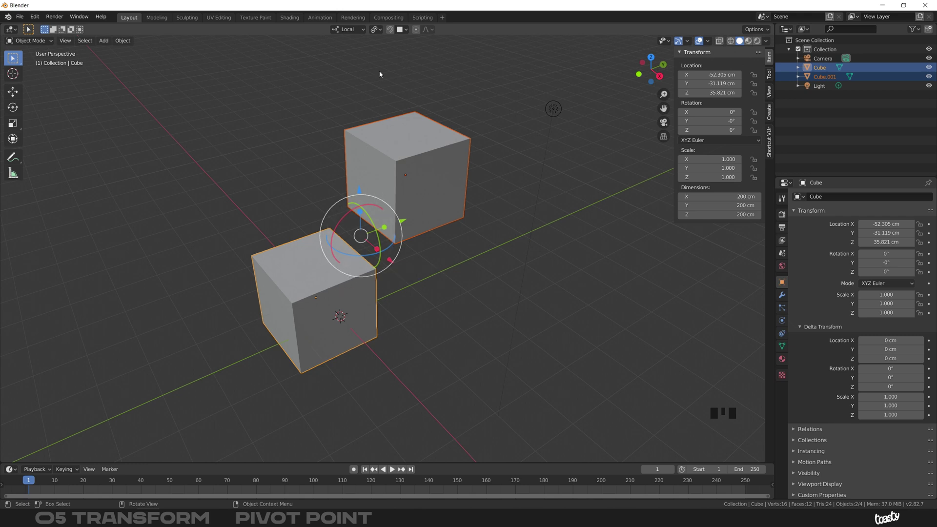
Step: Switch back to Blender and set the transform pivot point to 3D Cursor for the two selected cubes
left_click(376, 29)
left_click(375, 29)
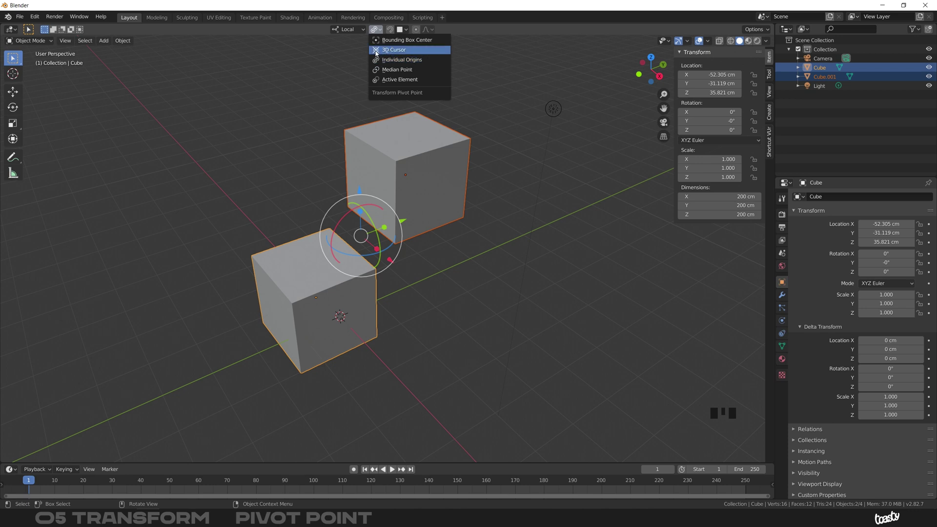
left_click(426, 51)
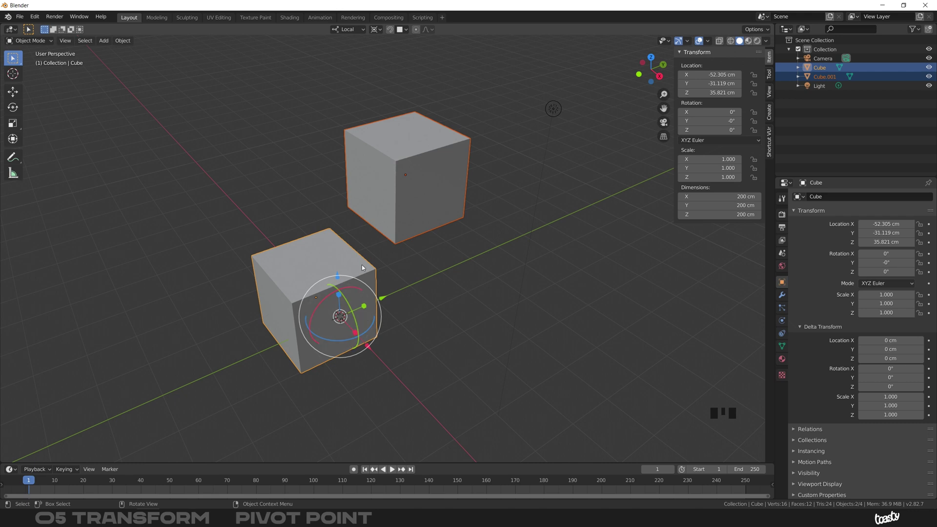
Step: Try rotating both cubes about local Z around the 3D cursor, and cancel the rotation
middle_click_drag(366, 318, 350, 274)
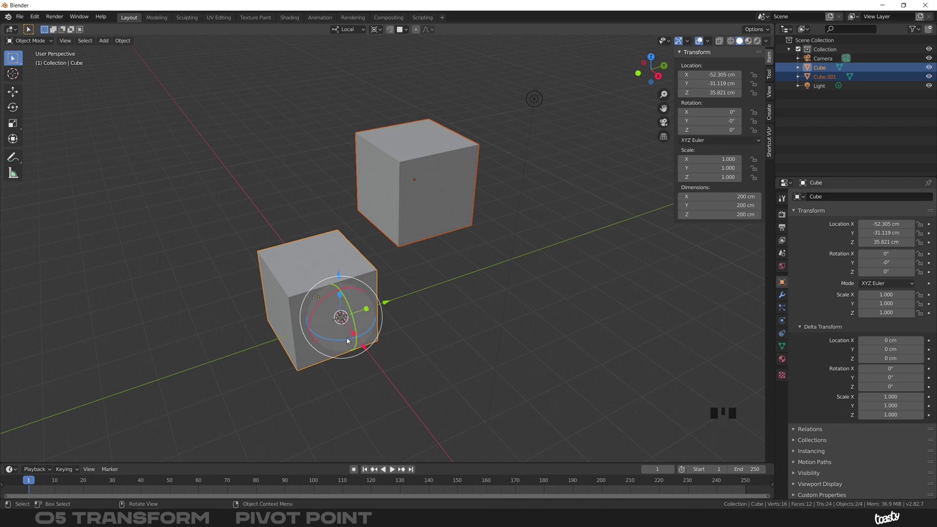
middle_click_drag(348, 326, 344, 320)
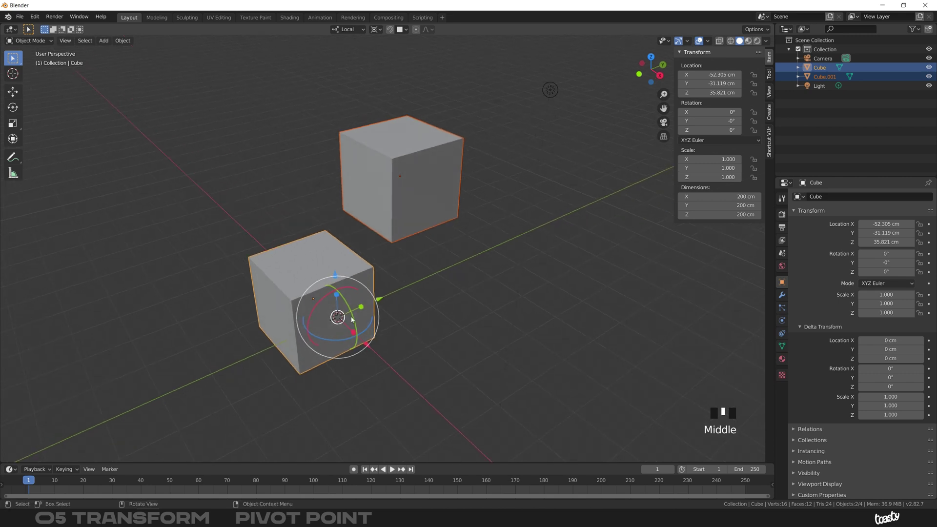
key("r")
key("z")
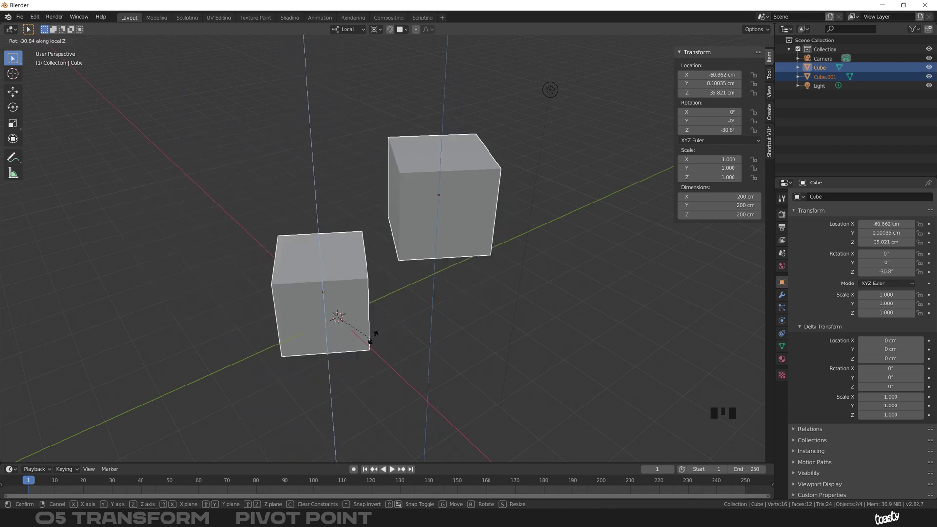
right_click(405, 327)
Step: Reposition the 3D cursor onto the side face of the upper, duplicated cube
right_click_drag(405, 327, 422, 186, "shift")
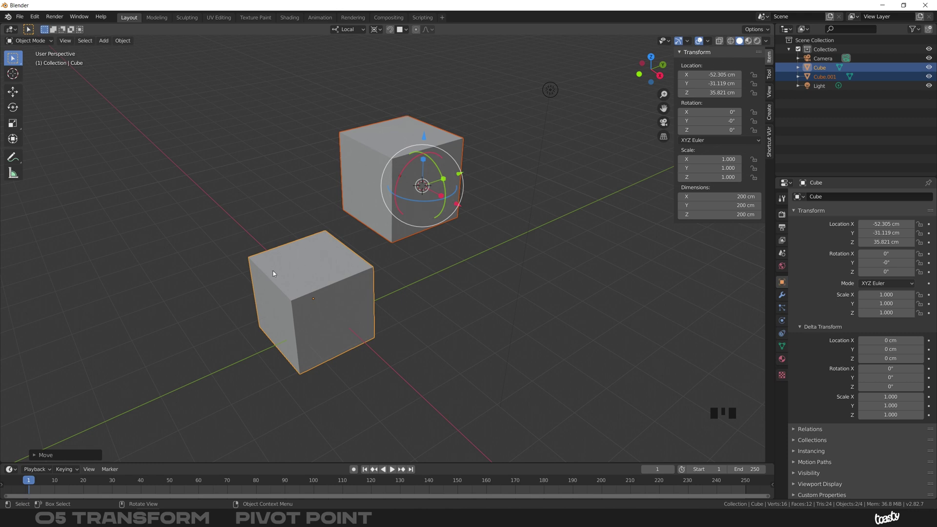
Step: Reposition the 3D cursor onto the side face of the lower cube, close to its upper edge
right_click_drag(277, 273, 273, 277, "shift")
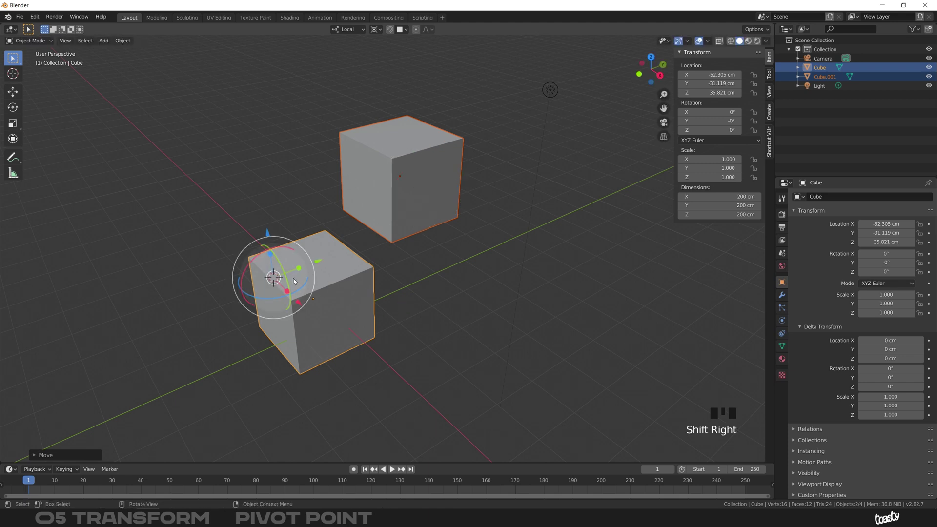
middle_click_drag(338, 262, 408, 243)
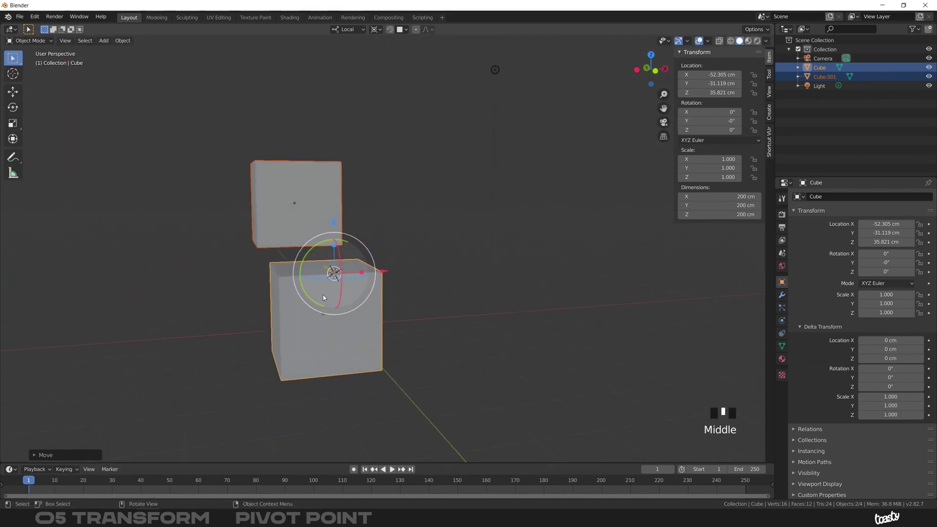
middle_click_drag(352, 291, 403, 277)
Step: Try rotating both cubes about local Z around the 3D cursor placed on the lower cube
key("r")
key("z")
key("z")
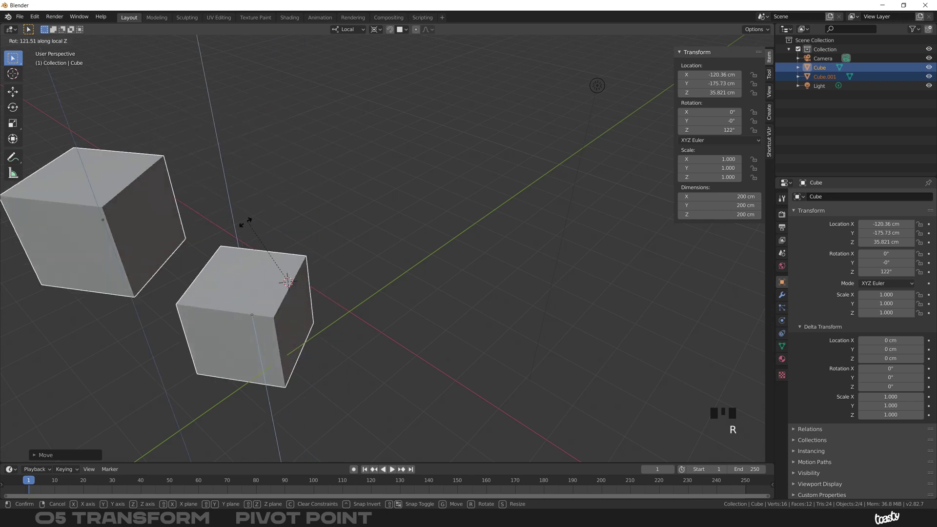
key("Escape")
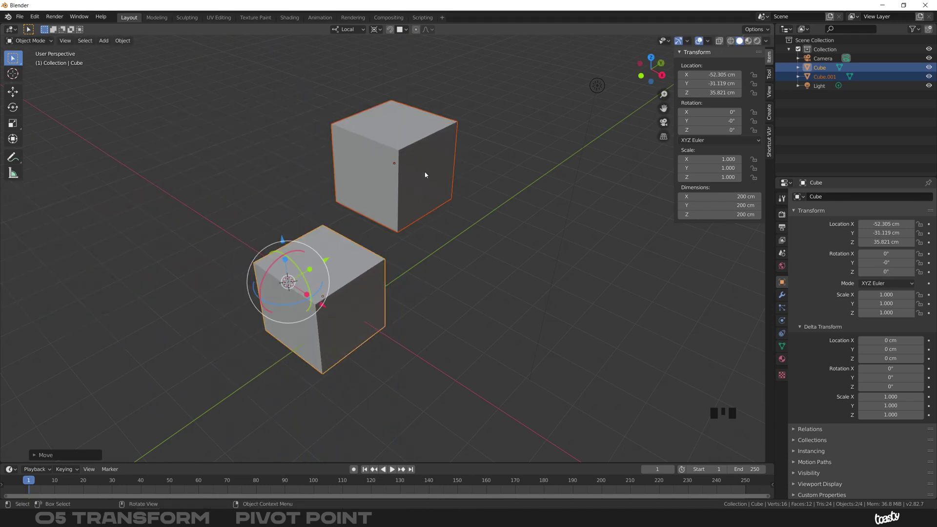
Step: Select the upper cube, add the lower cube as the active object, and set the transform pivot point to Active Element
left_click(381, 30)
middle_click_drag(377, 276, 364, 272)
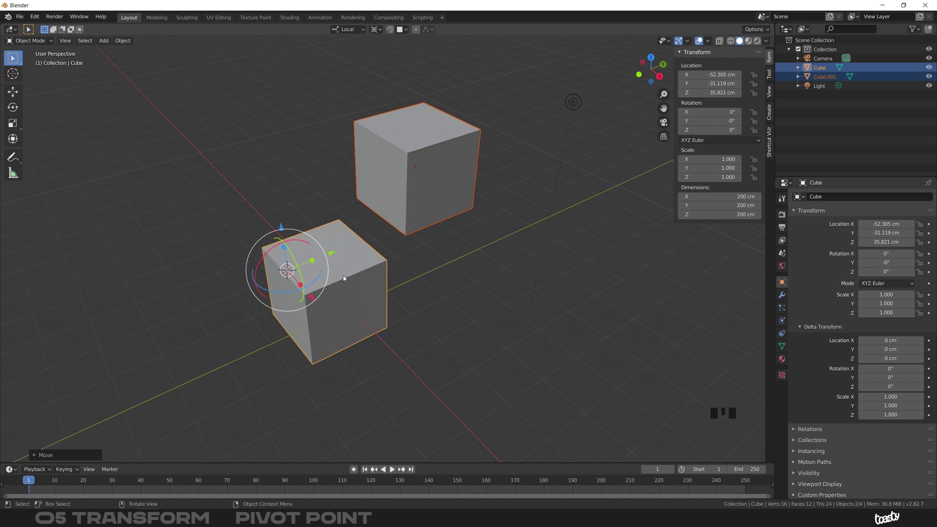
left_click(442, 256)
left_click(443, 188)
left_click(379, 279, "shift")
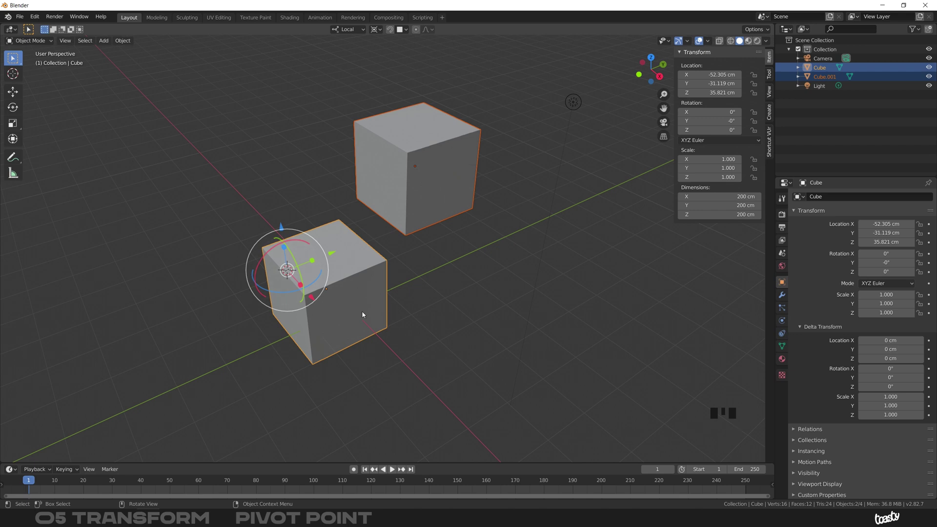
left_click(429, 267)
left_click(435, 184)
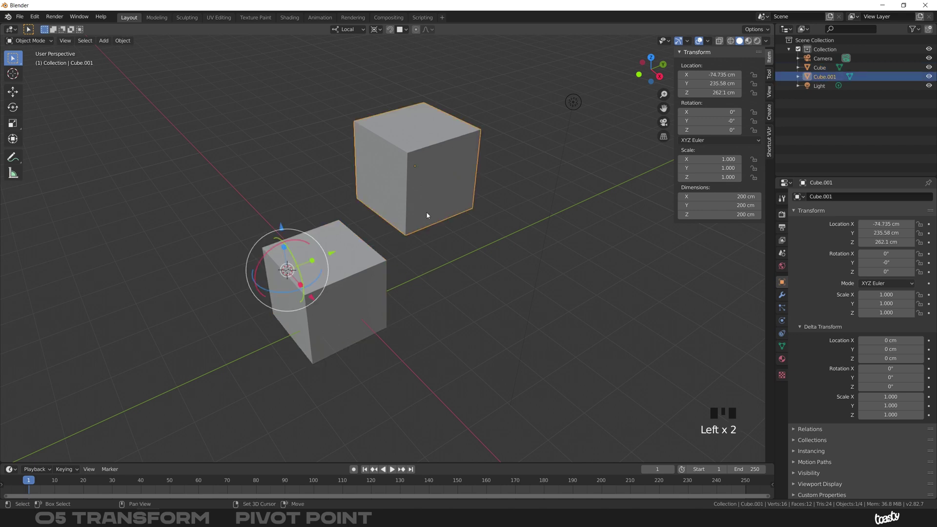
left_click(344, 270, "shift")
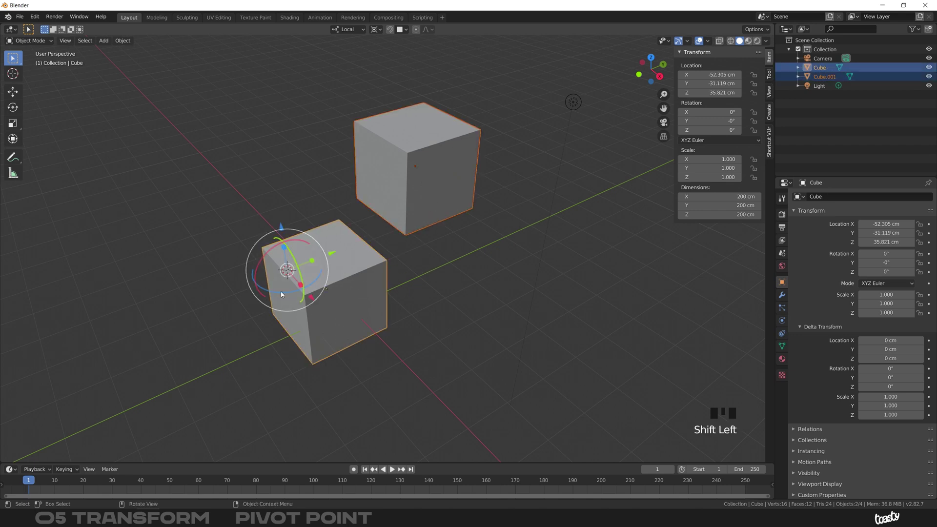
left_click(377, 29)
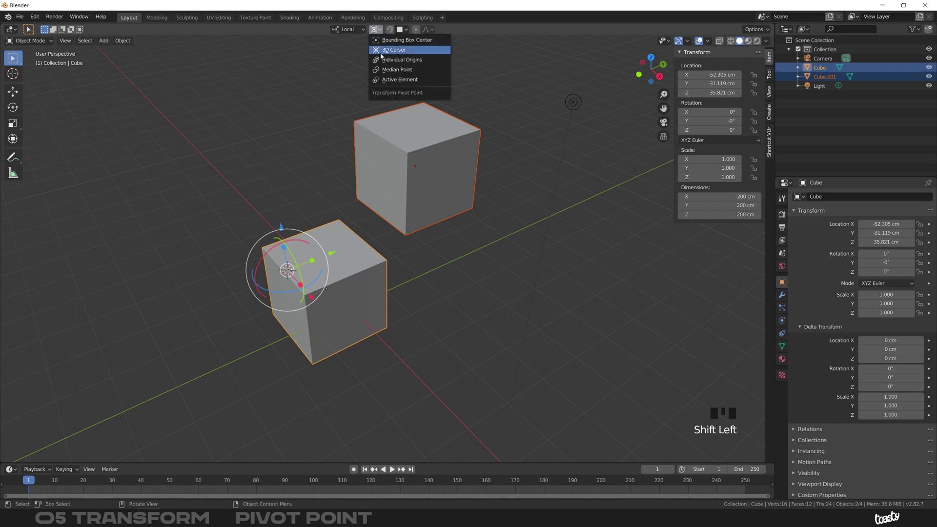
left_click(414, 81)
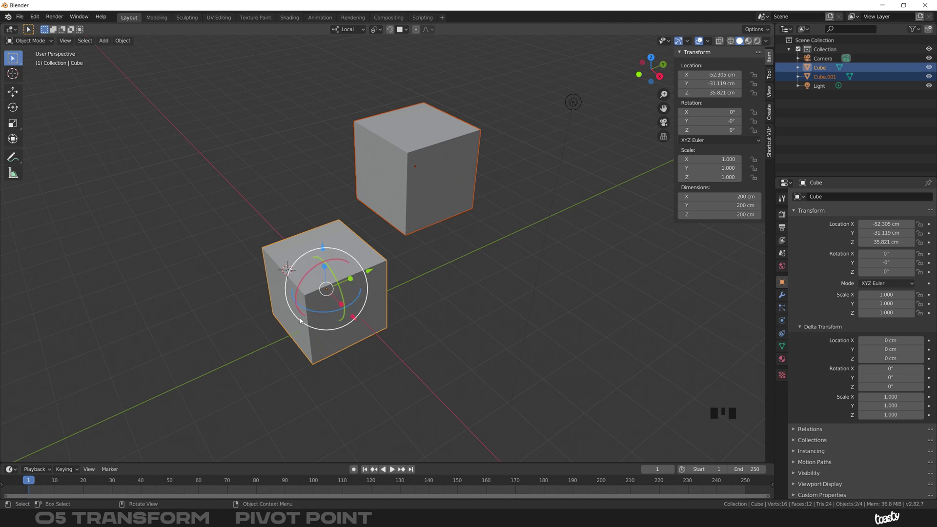
Step: Select the light, then add the upper cube and finally the lower cube so that the lower cube is active
left_click(411, 293)
left_click(353, 290)
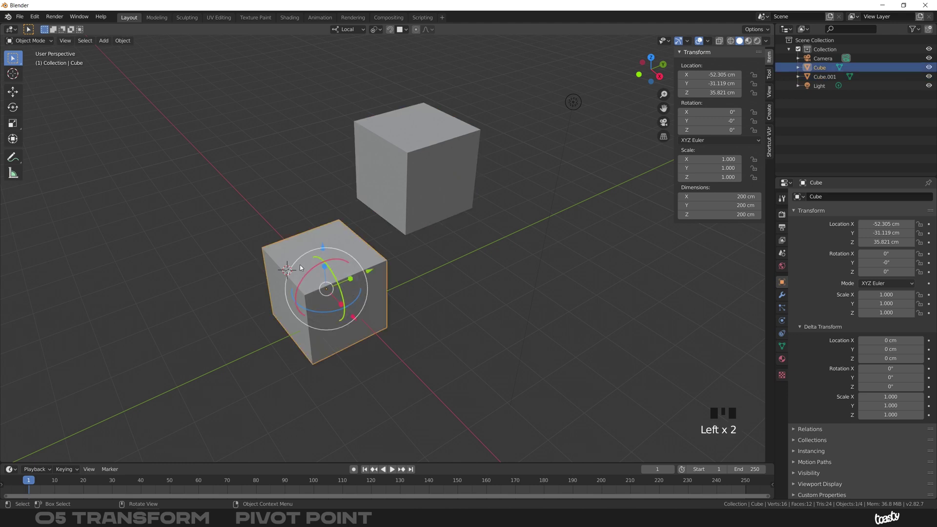
left_click(329, 203)
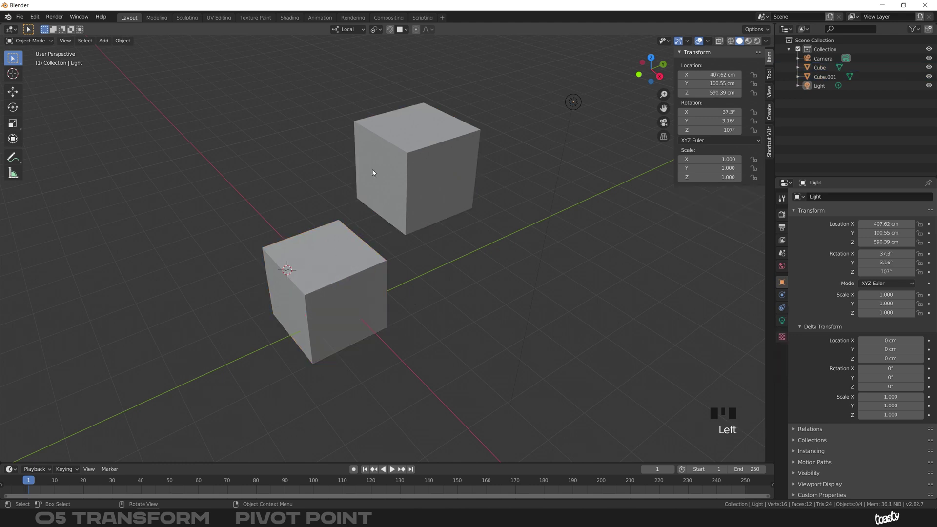
left_click(560, 103)
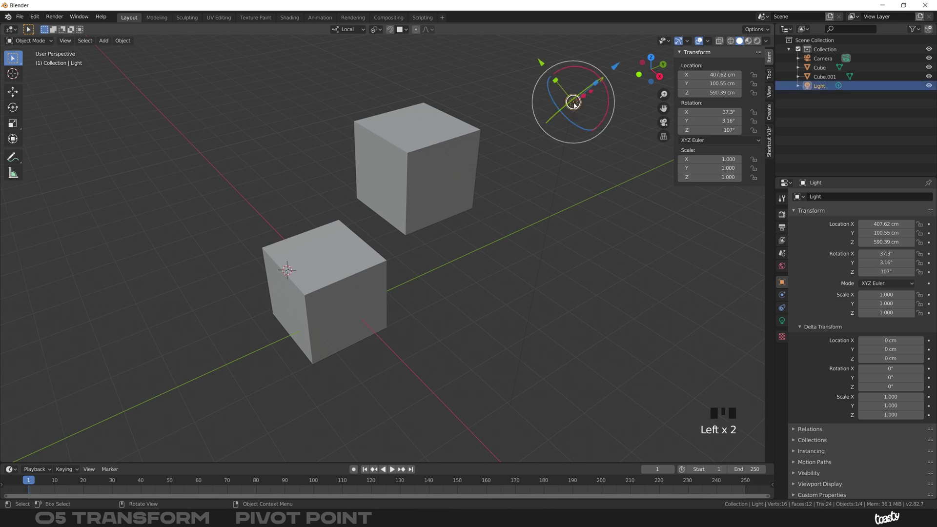
left_click(433, 159, "shift")
left_click(349, 291, "shift")
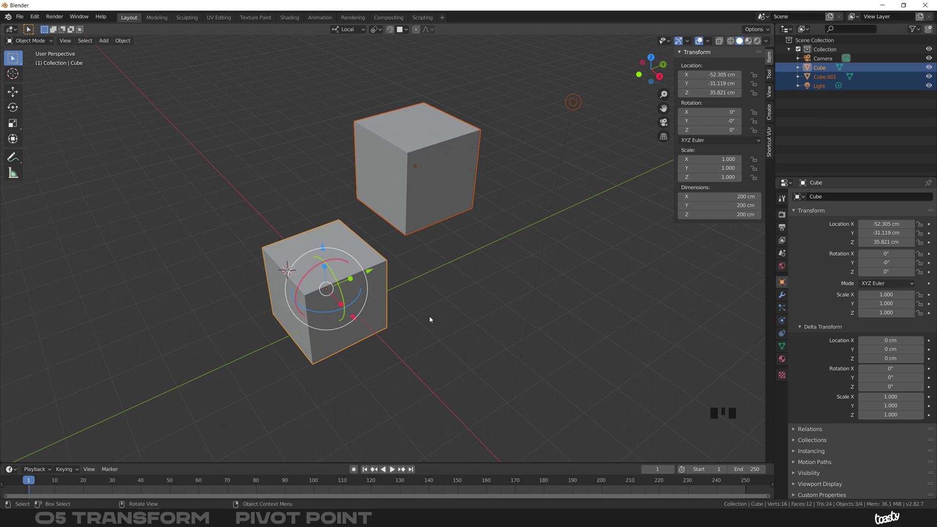
Step: Try rotating the light and both cubes about local Z around the active lower cube
key("r")
key("z")
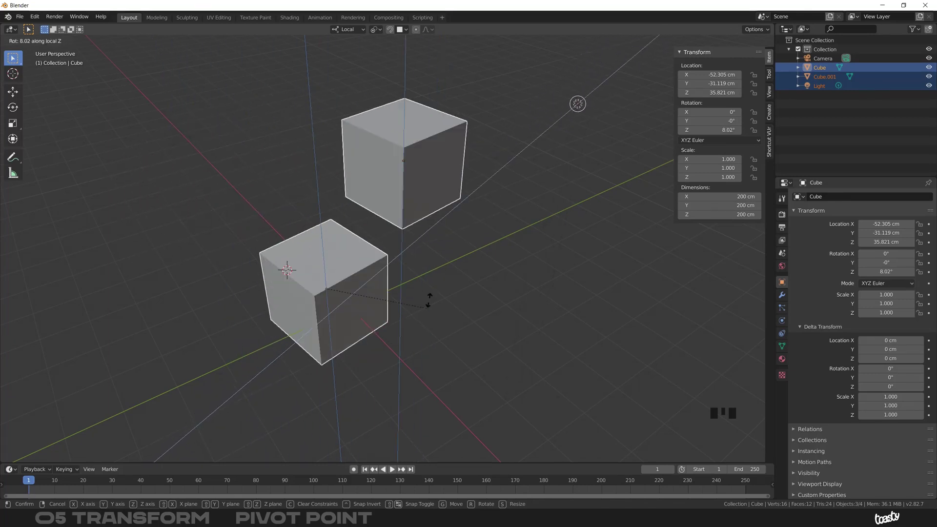
key("Escape")
Step: Set the transform pivot point to Median Point and select the upper cube, the lower cube and the light
middle_click_drag(397, 172, 379, 273, "ctrl")
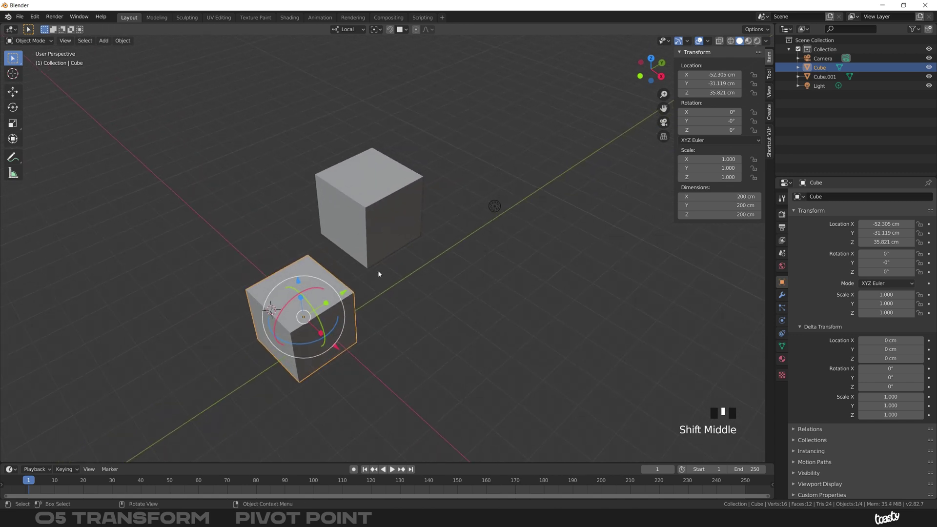
left_click(376, 30)
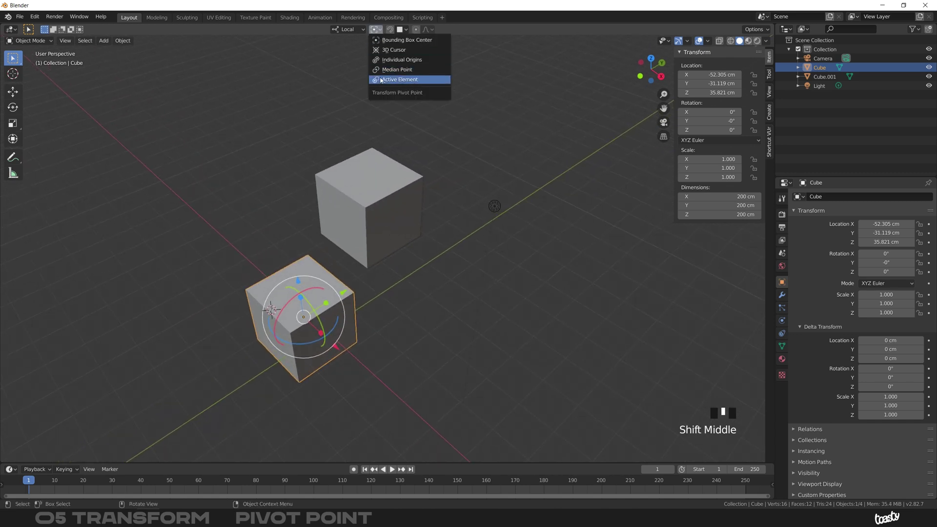
left_click(403, 71)
left_click(382, 198)
left_click(308, 317, "shift")
left_click(493, 208, "shift")
Step: Switch the transform pivot point of the three selected objects to Bounding Box Center and back to Median Point
middle_click_drag(395, 203, 376, 151)
left_click(375, 30)
left_click(382, 39)
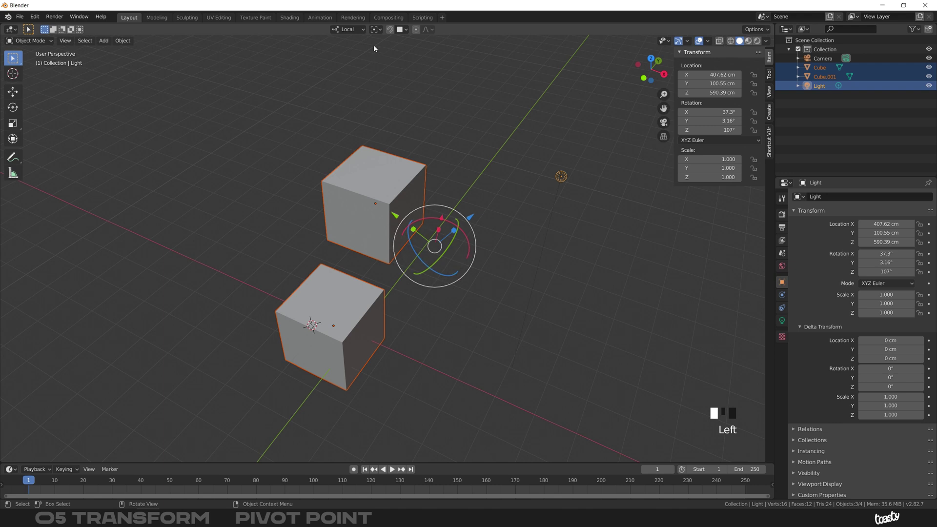
left_click(374, 30)
left_click(387, 73)
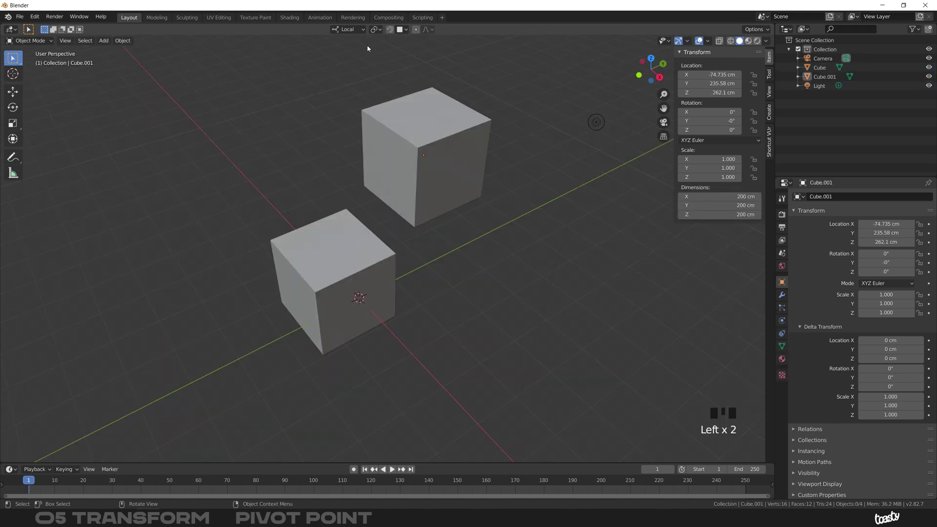
Step: Set the transform pivot point to Bounding Box Center and select both cubes, with the upper one active
left_click(375, 30)
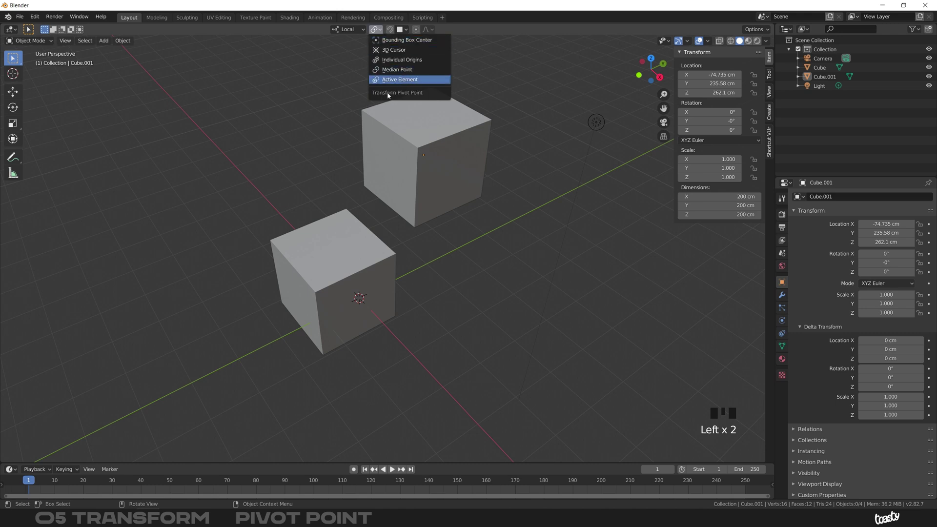
left_click(339, 270)
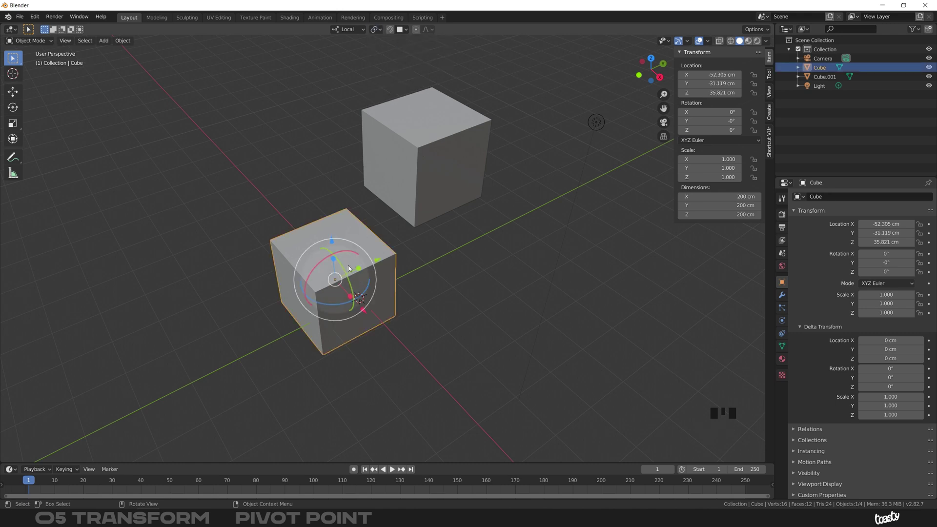
double_click(361, 211)
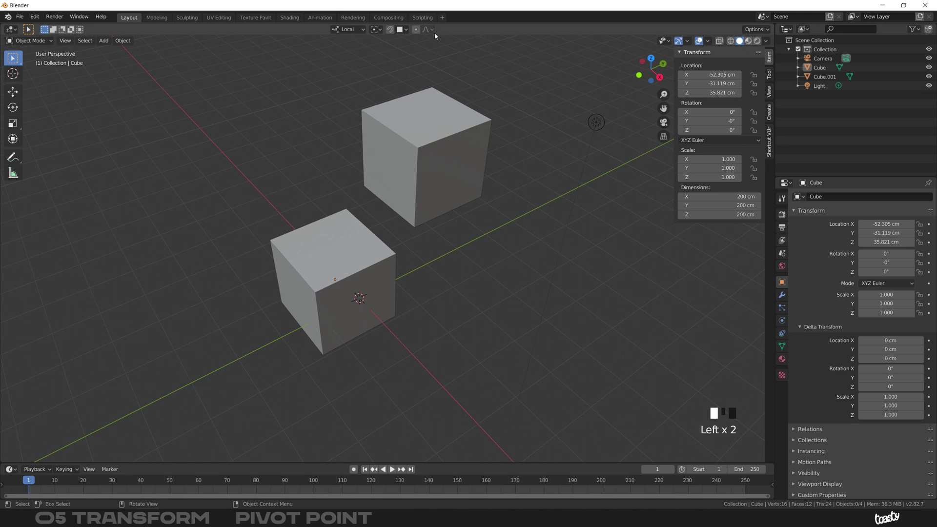
left_click(359, 280)
left_click(408, 184, "shift")
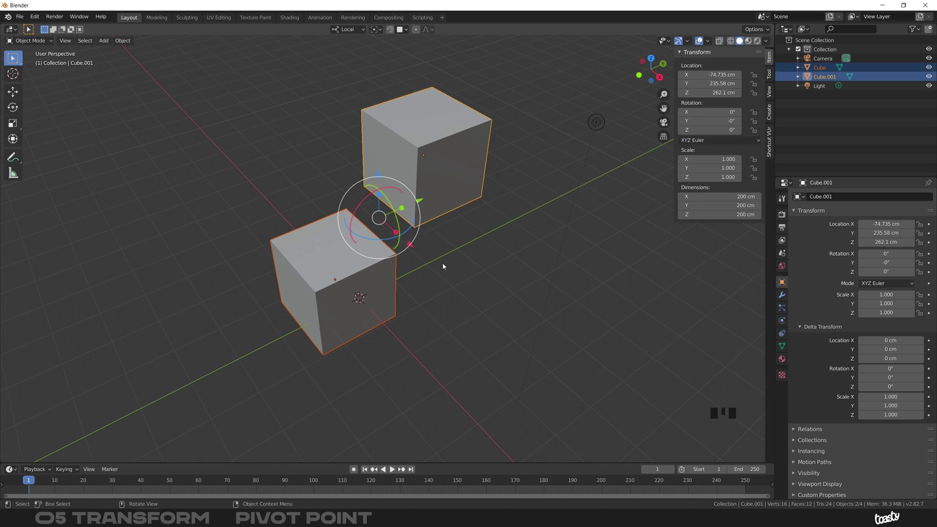
Step: Change the transform pivot point of the two selected cubes to 3D Cursor
key("period")
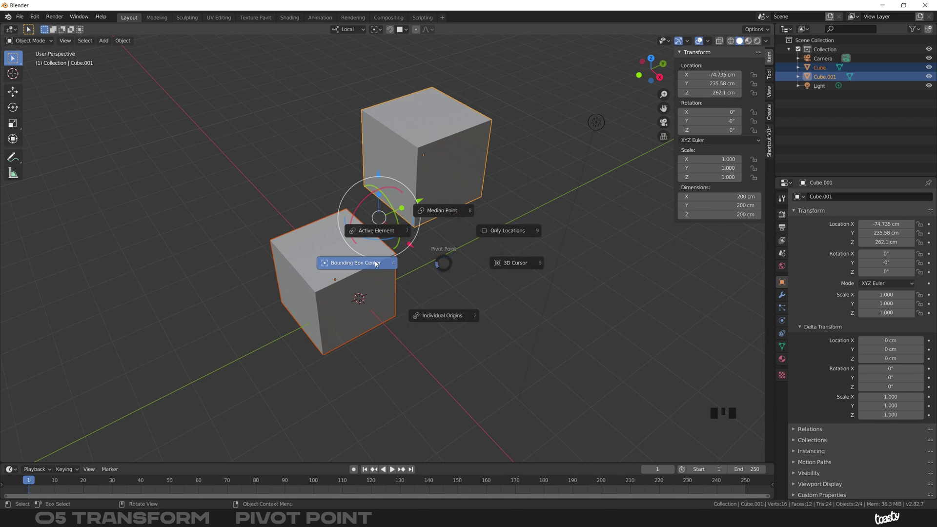
left_click(441, 265)
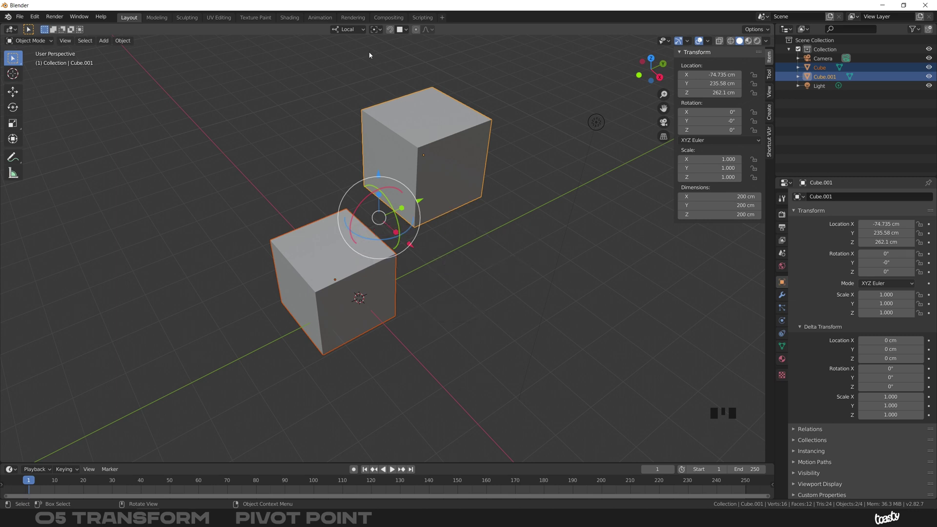
left_click(375, 30)
key("period")
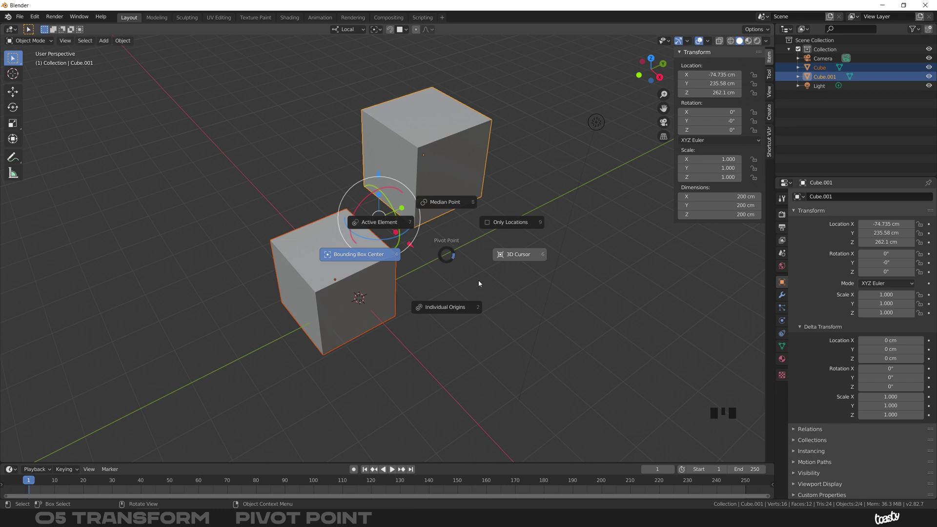
left_click(473, 255)
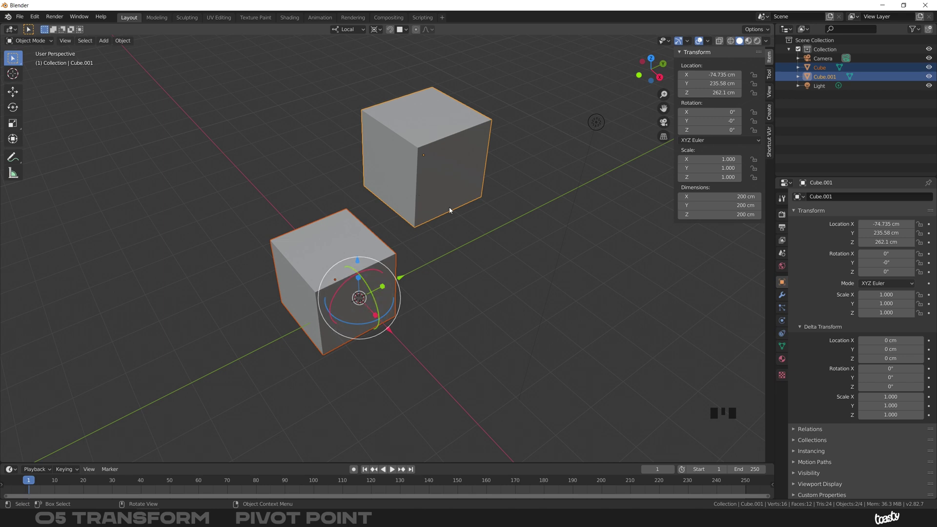
Step: Set the transform pivot point to Individual Origins and rotate both cubes about 58° around their local Z axes
key("period")
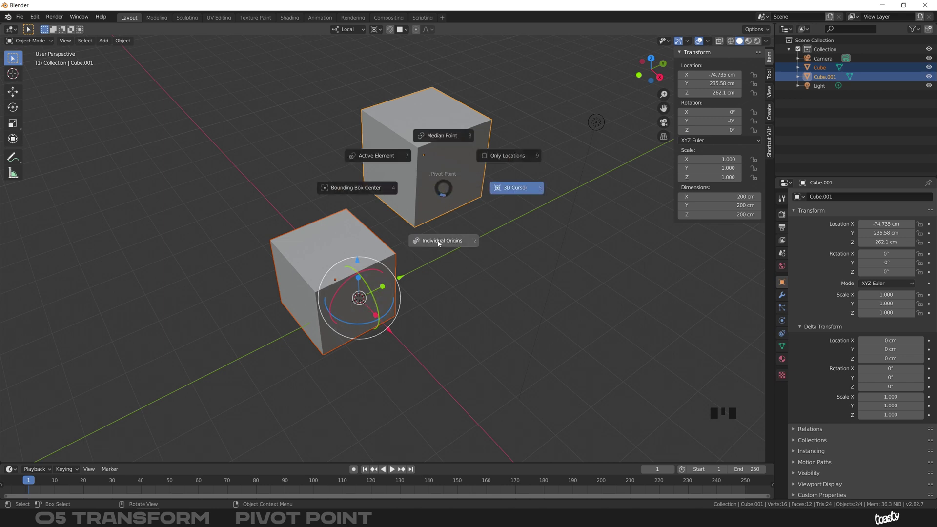
left_click(450, 237)
key("r")
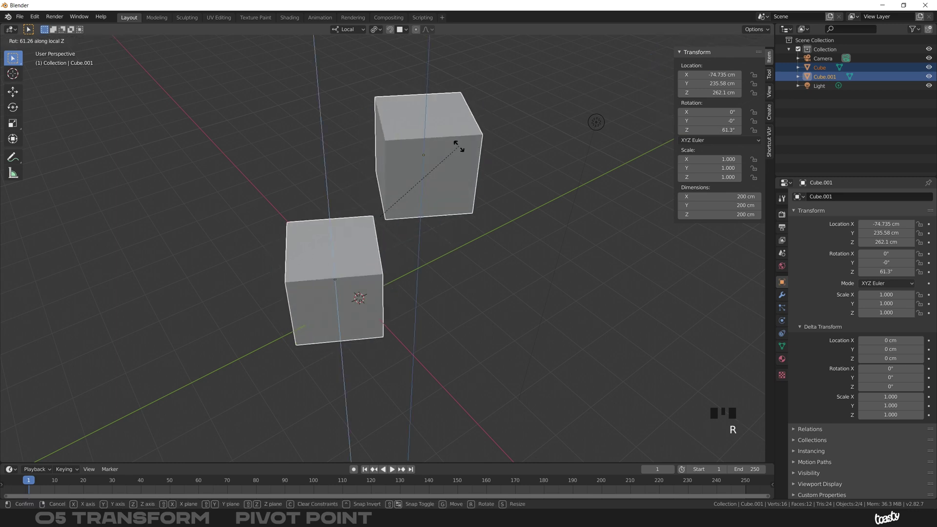
left_click(430, 181)
Step: Set the transform pivot point to 3D Cursor and rotate both cubes around it to a Z rotation of about -28°
key("period")
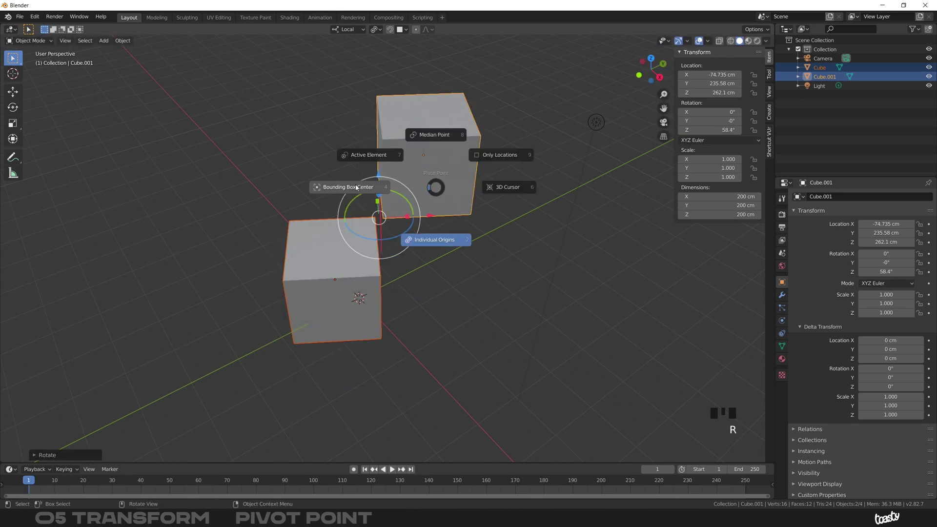
left_click(482, 199)
left_click(381, 351)
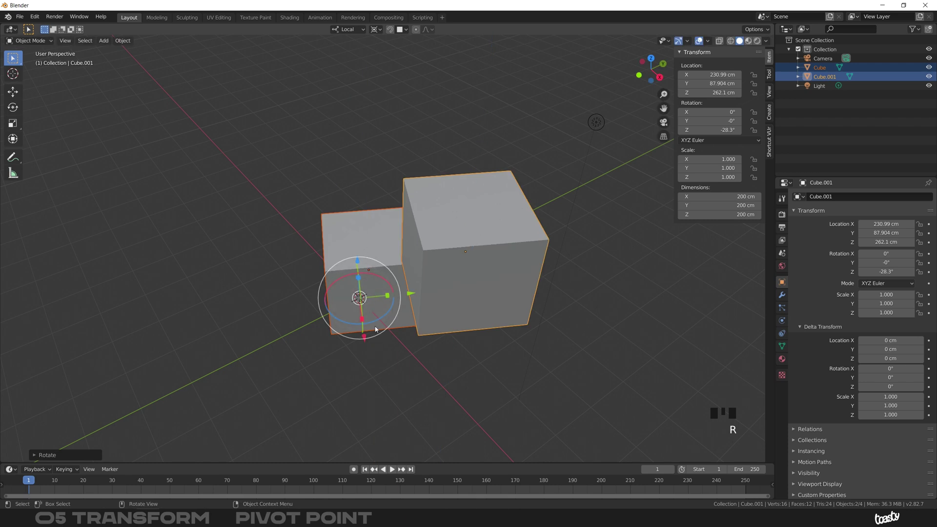
Step: Undo the last rotations of the two cubes
key("ctrl+z")
key("ctrl+z")
key("ctrl+z")
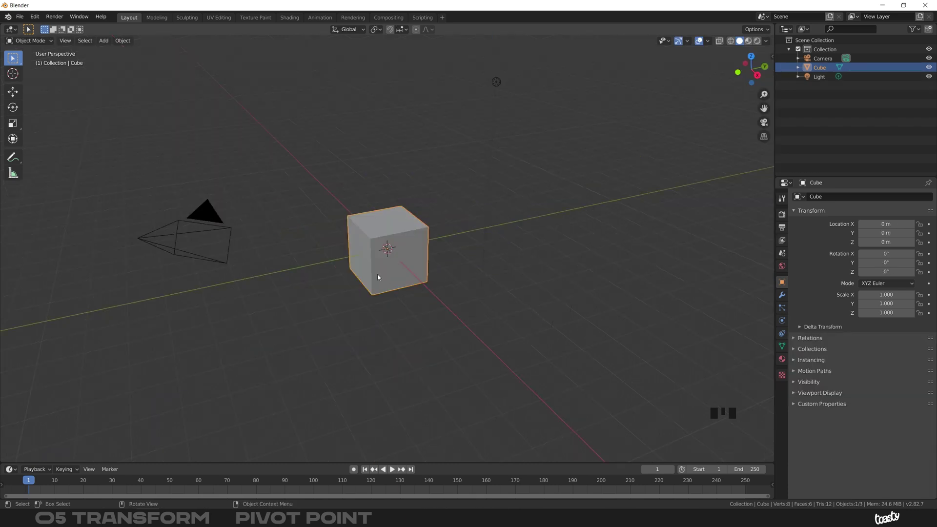